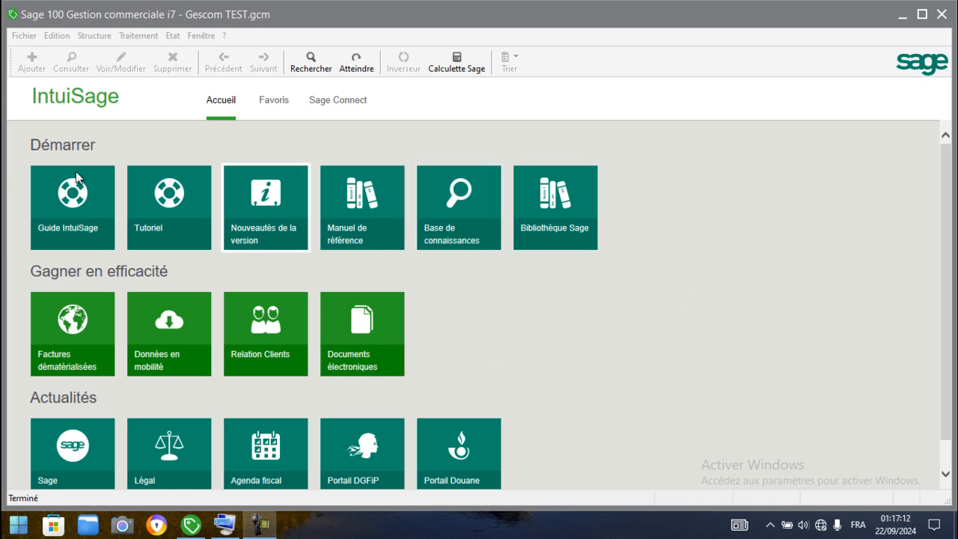
Step: Open the company parameters and review the company's identification details, including its legal form, capital, address and telephone fields
left_click(18, 37)
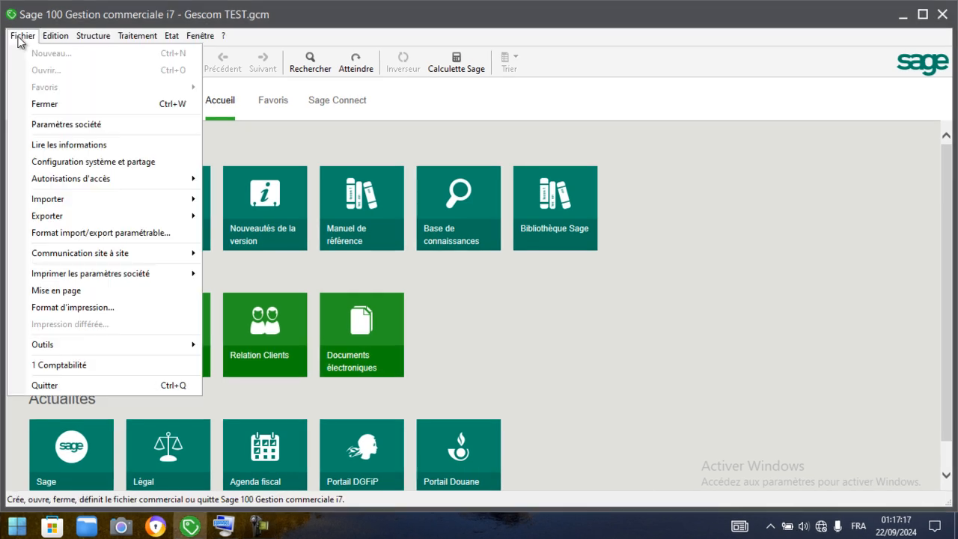
left_click(49, 125)
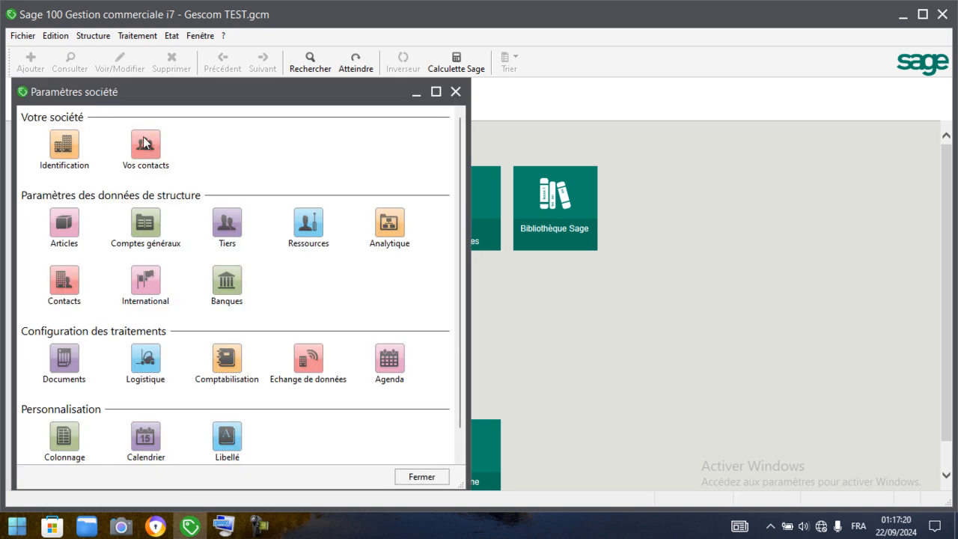
left_click(63, 146)
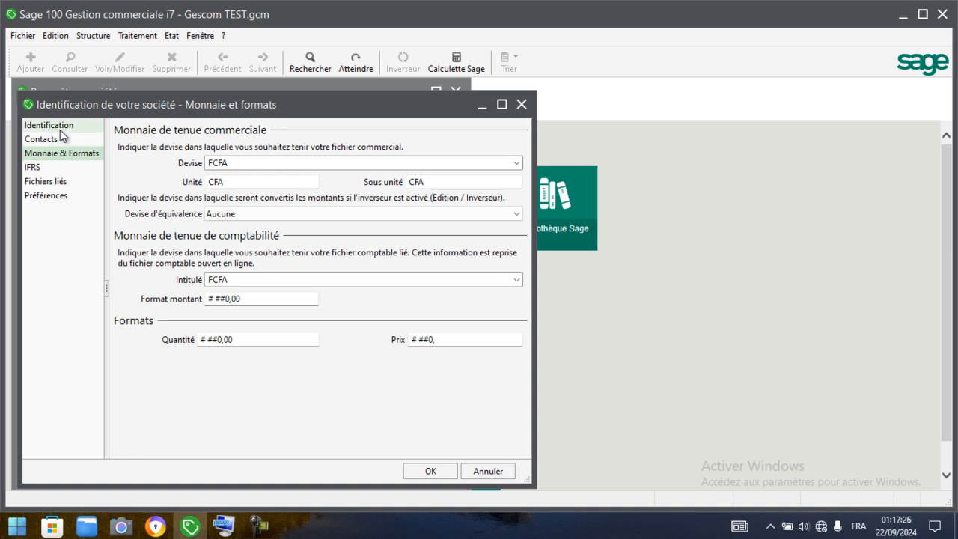
left_click(60, 130)
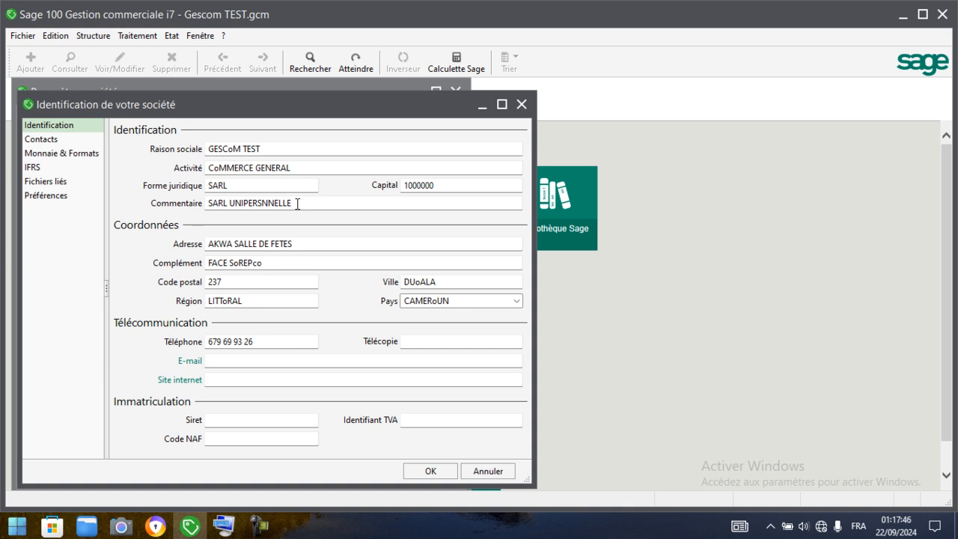
left_click(444, 190)
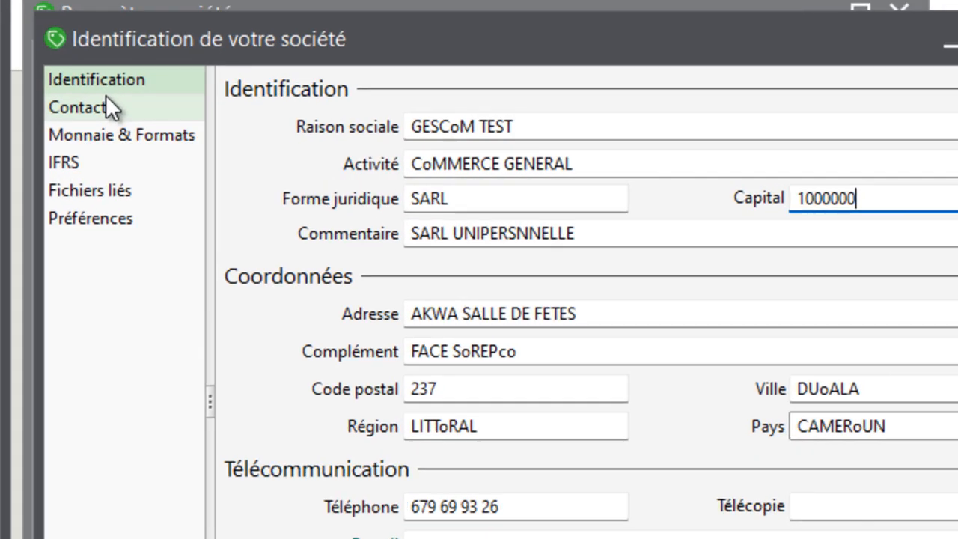
Step: Examine the company's contacts page, including a blank new contact form and its Civilité options, and select the listed contact
left_click(53, 140)
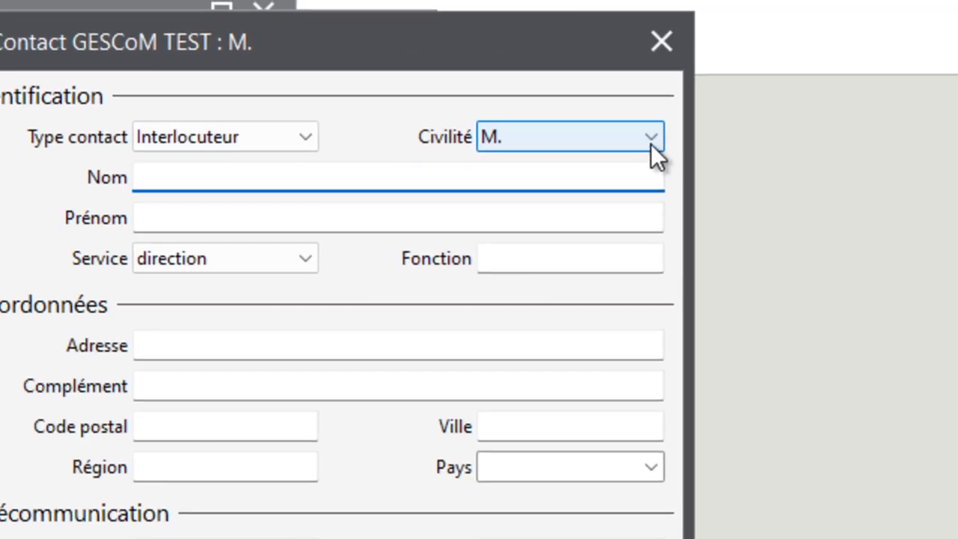
left_click(650, 143)
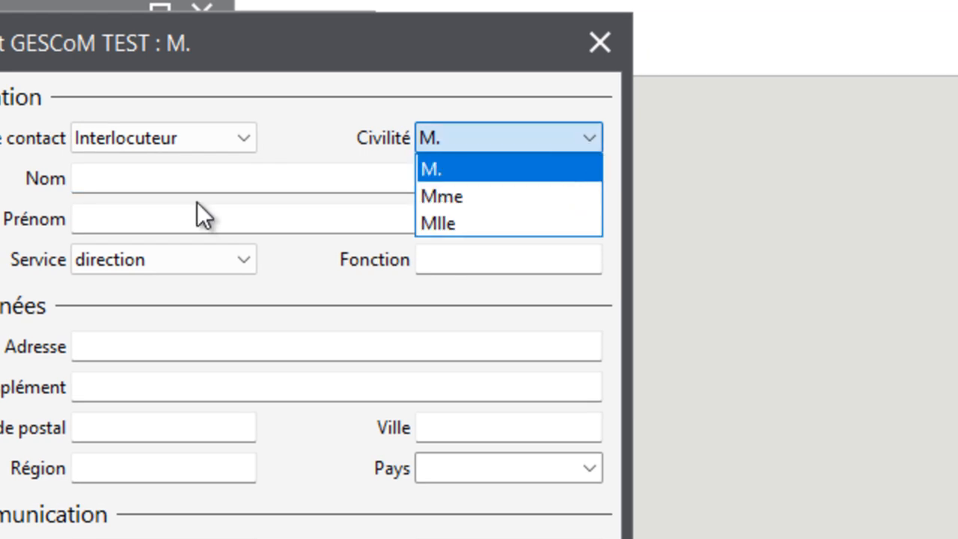
left_click(103, 165)
left_click(98, 178)
left_click(90, 208)
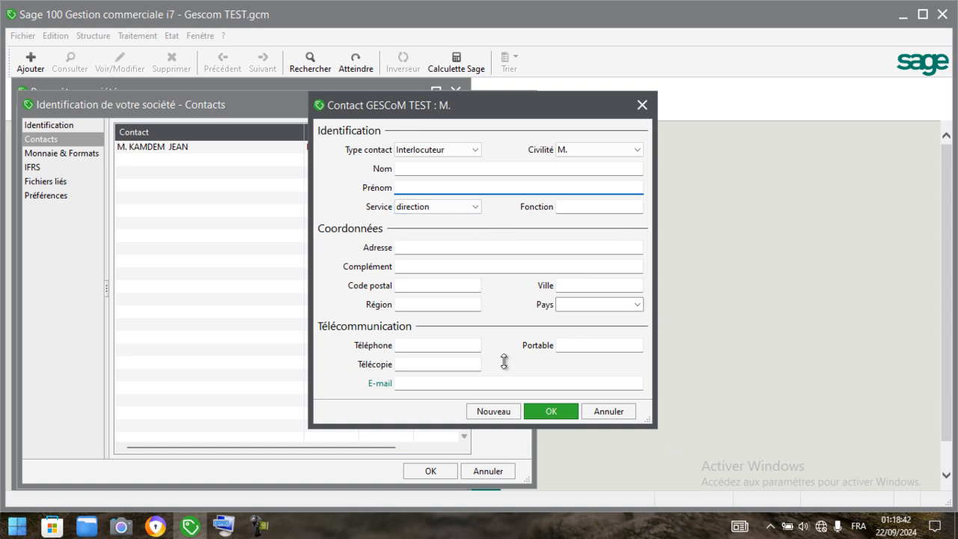
left_click(550, 412)
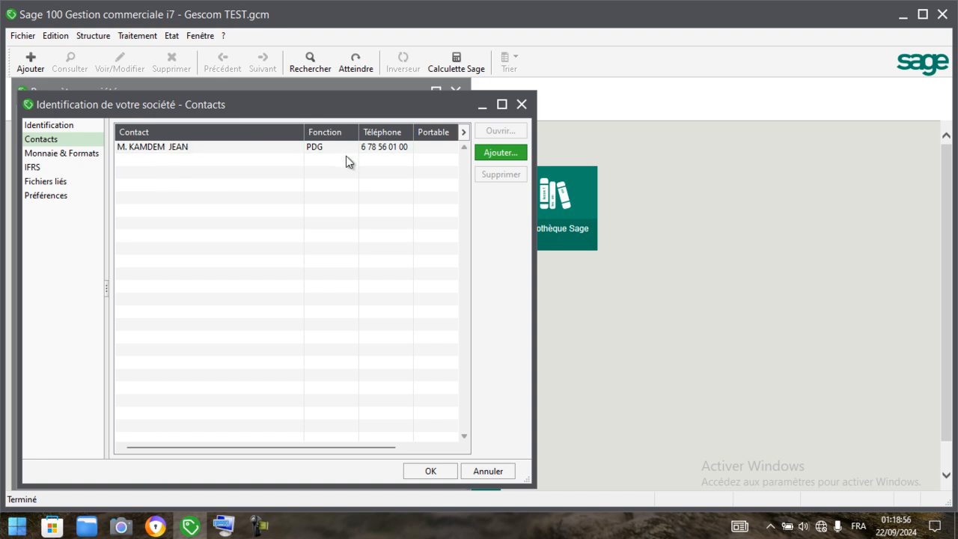
left_click(442, 147)
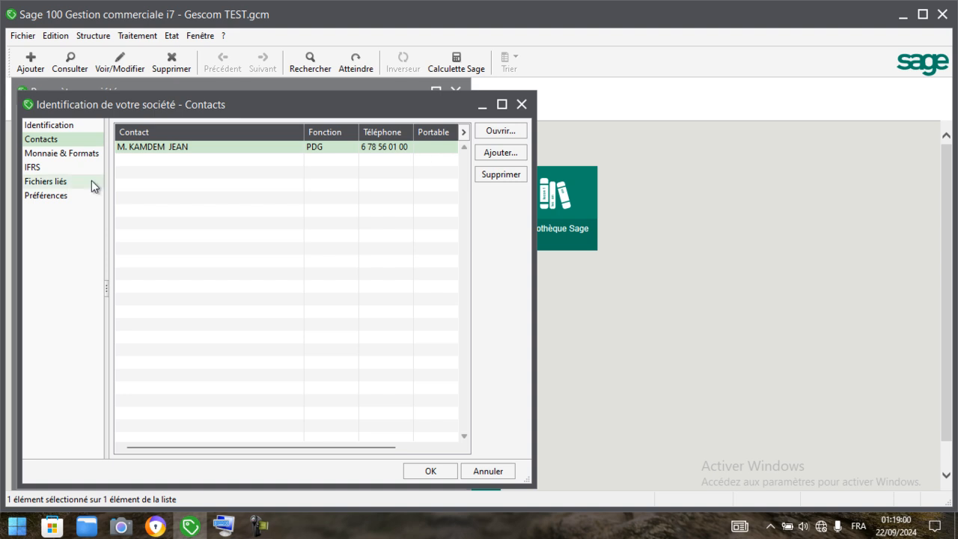
Step: Review the currency and formats, IFRS, linked files and preferences pages of the company identification, and validate the dialog
left_click(43, 155)
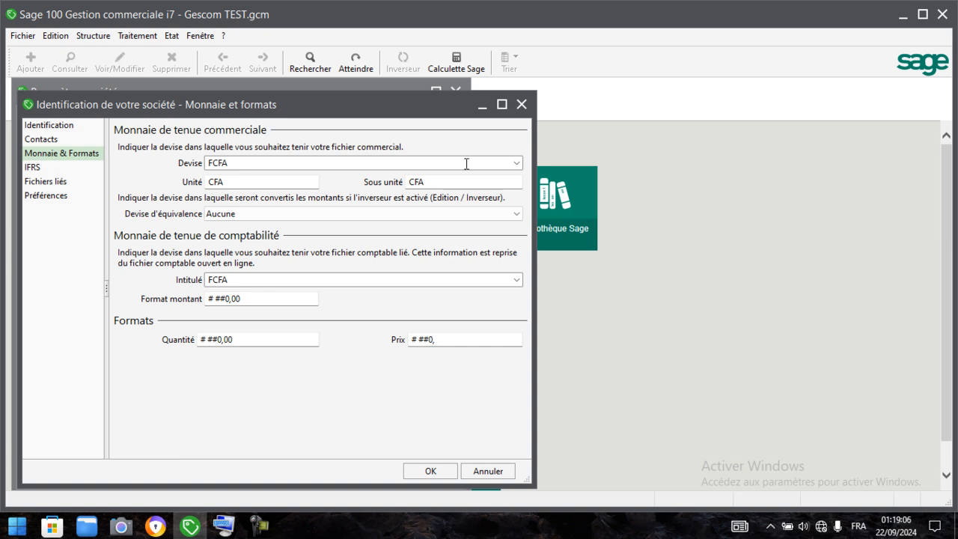
left_click(423, 214)
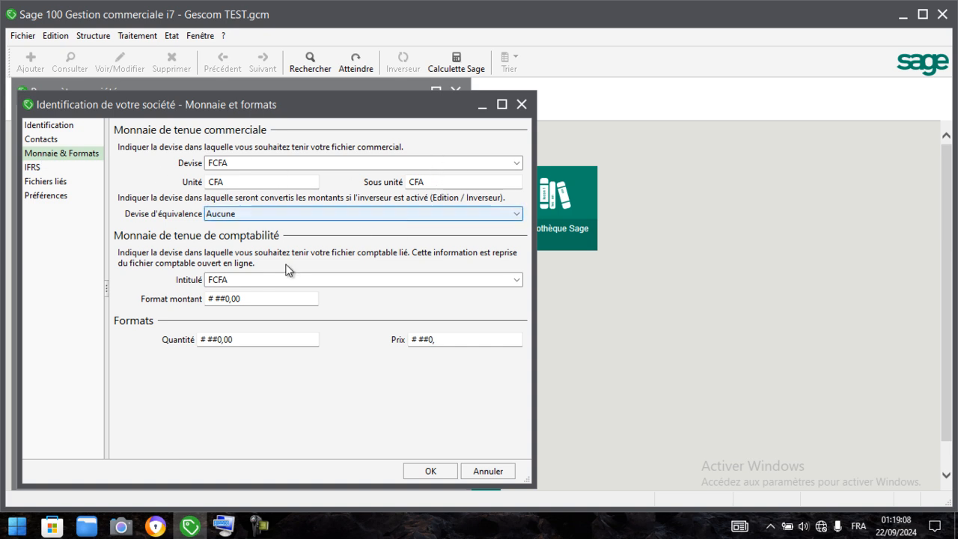
left_click(251, 303)
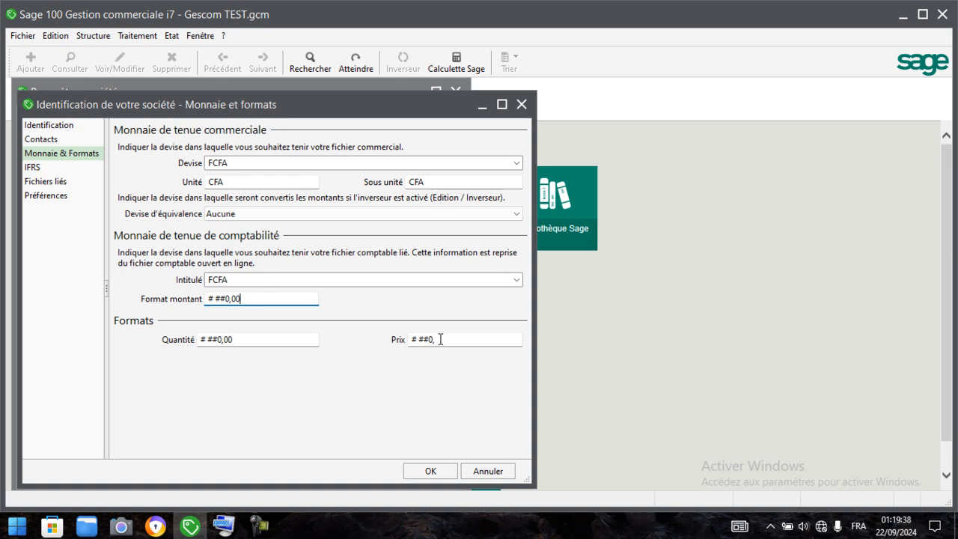
left_click(52, 170)
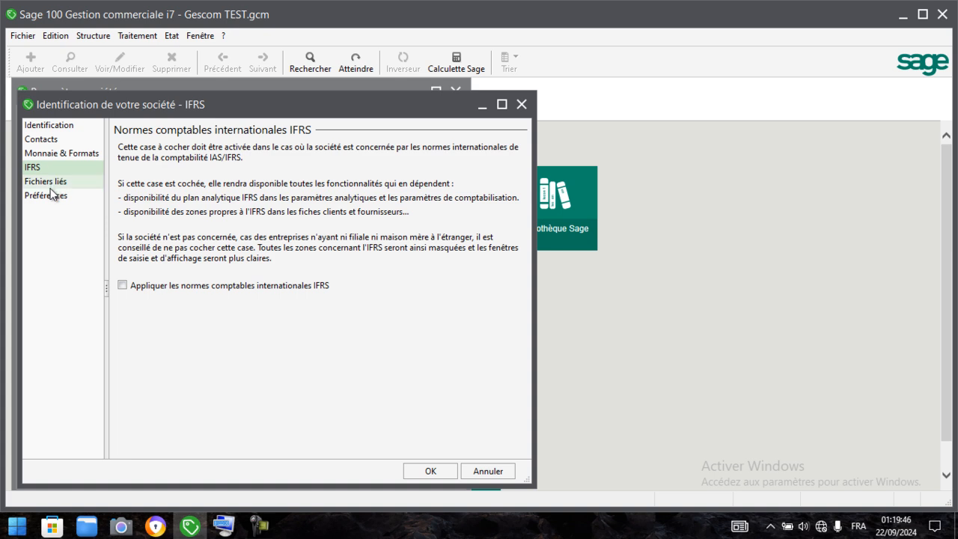
left_click(62, 185)
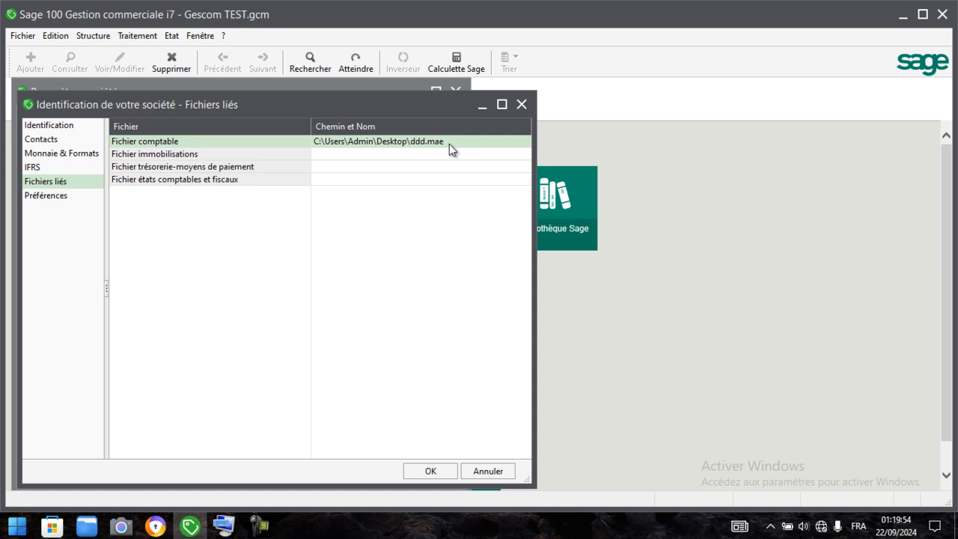
left_click(80, 199)
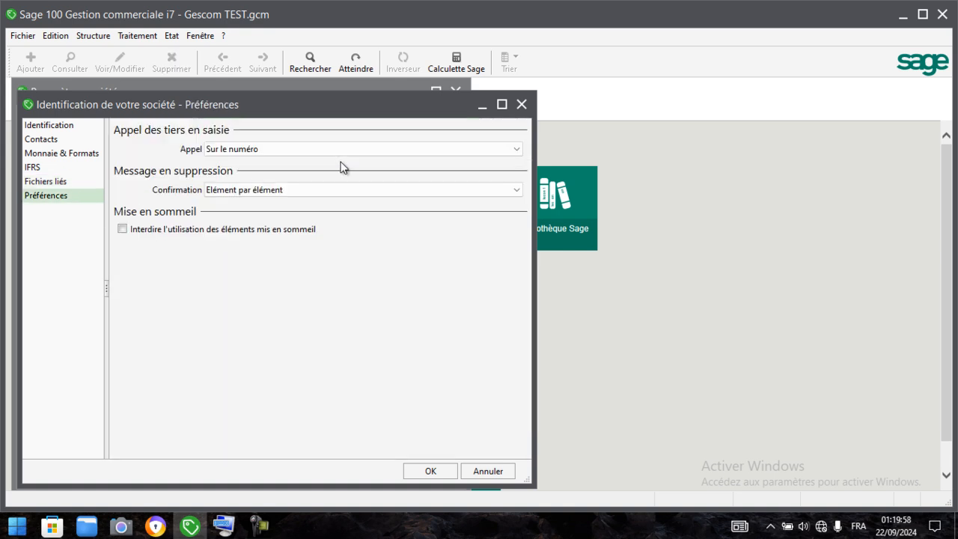
left_click(435, 478)
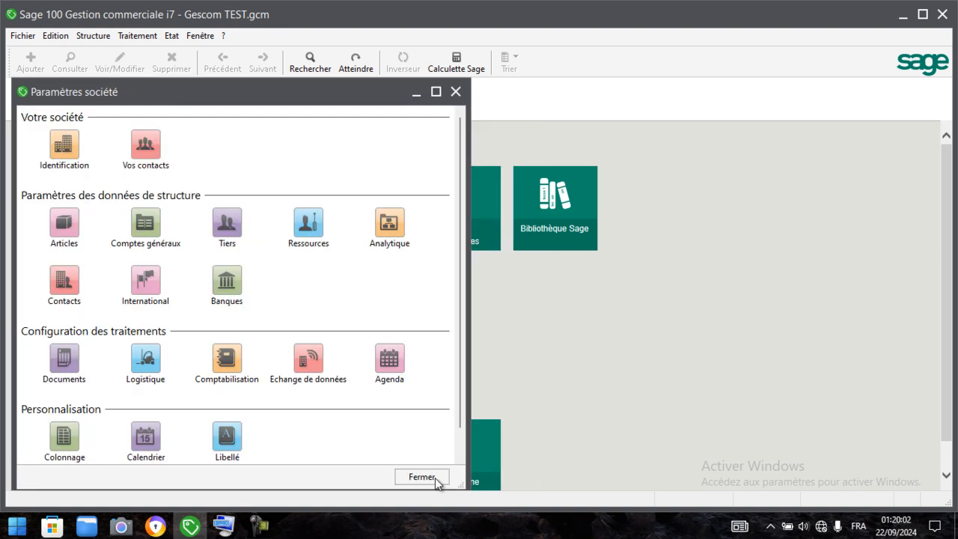
Step: View the contact list through Vos contacts in the company parameters and close it
left_click(146, 146)
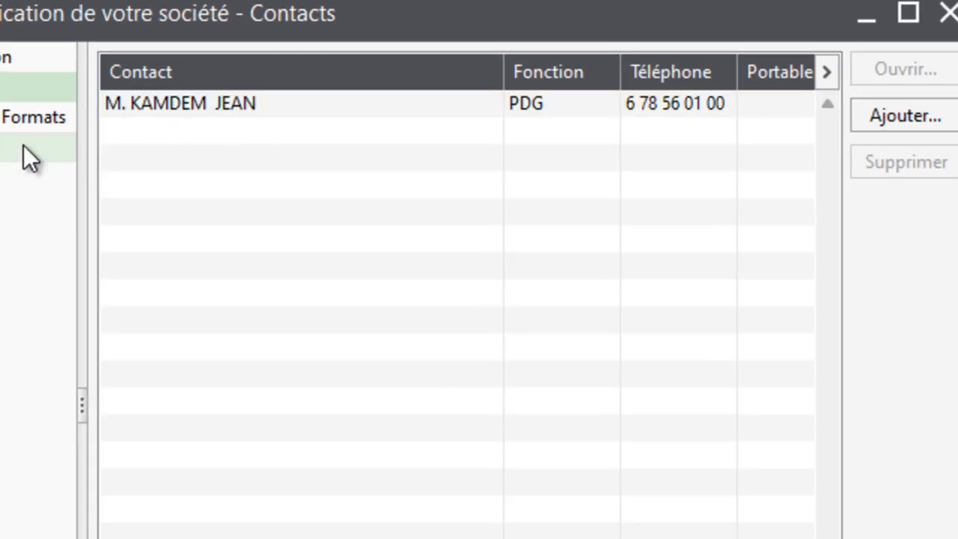
left_click(948, 13)
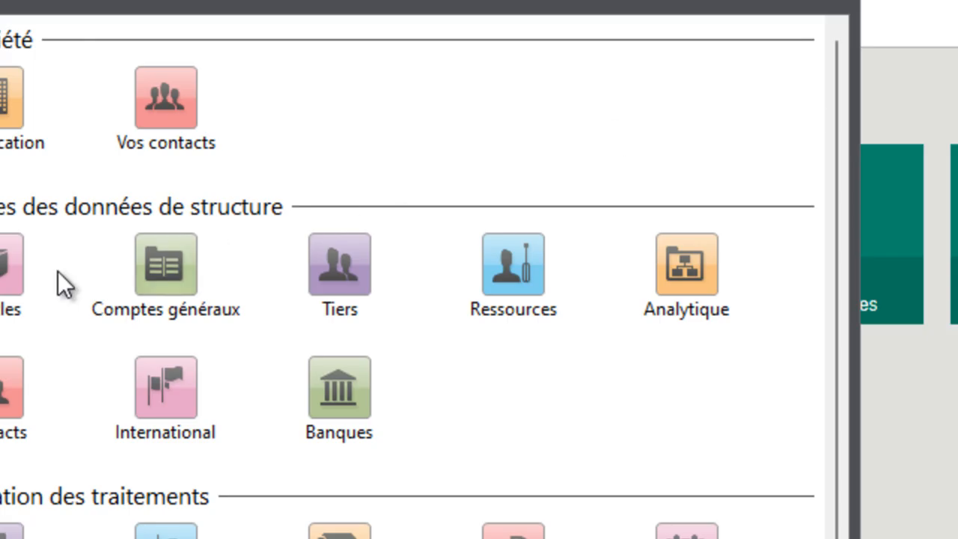
Step: In the item parameters, look over the article catalogue, add a purchase and sale unit named "bidon", and validate the dialog
left_click(3, 286)
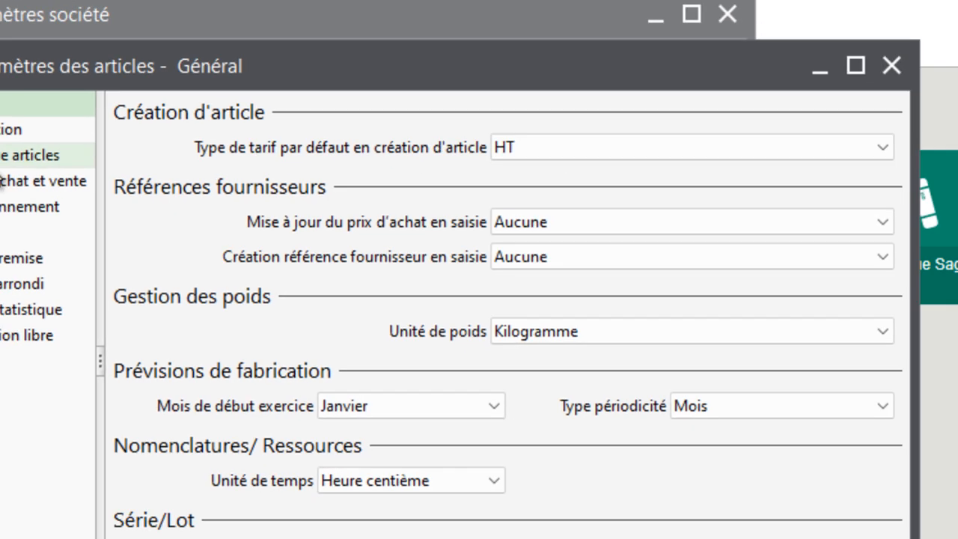
left_click(22, 150)
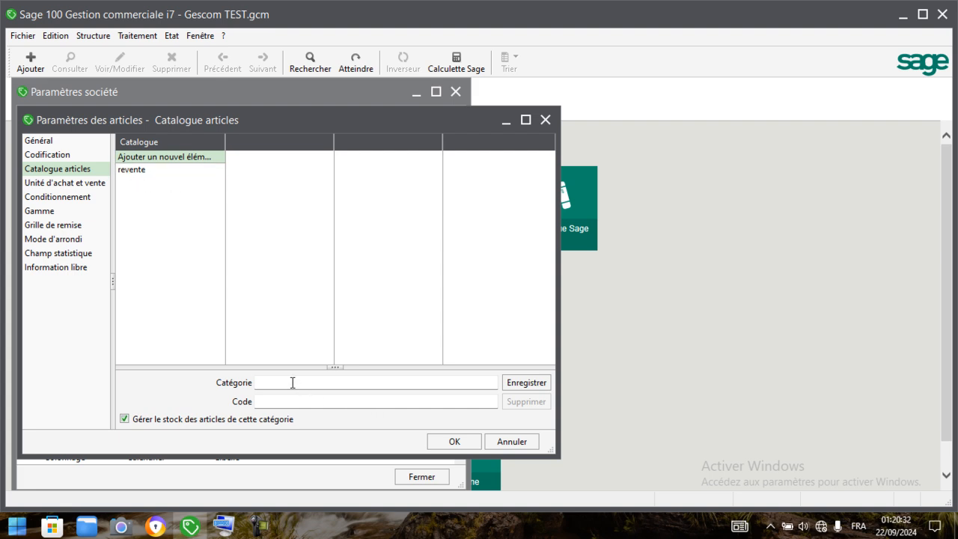
left_click(73, 185)
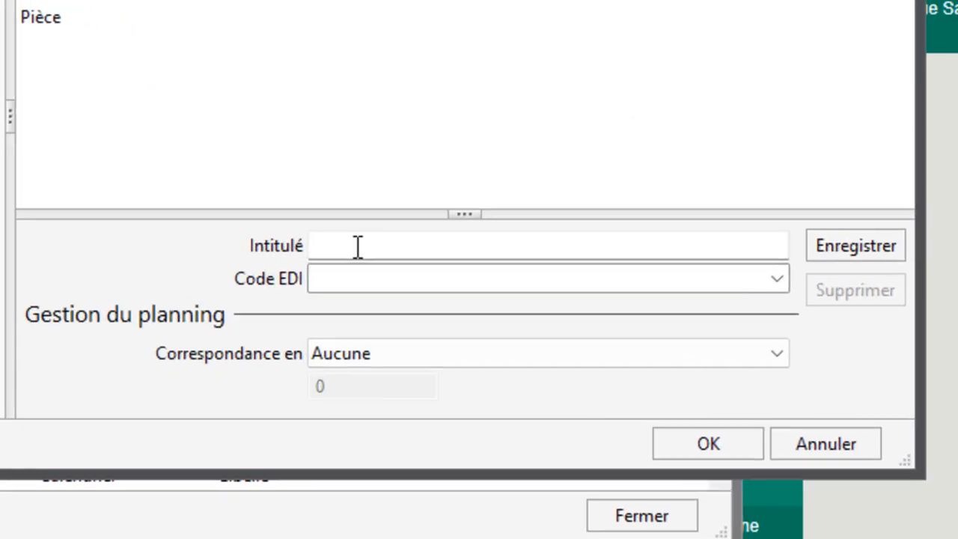
left_click(303, 322)
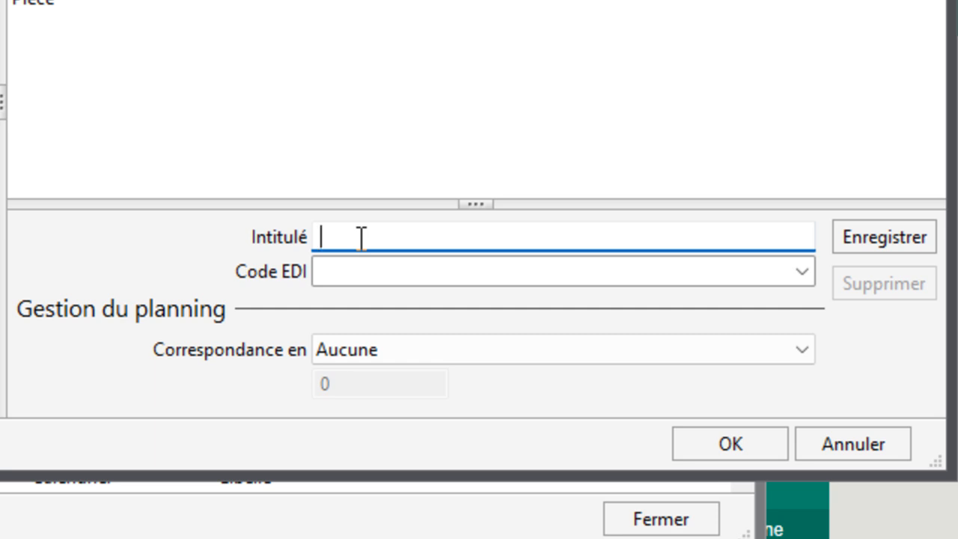
type("bidon")
left_click(873, 236)
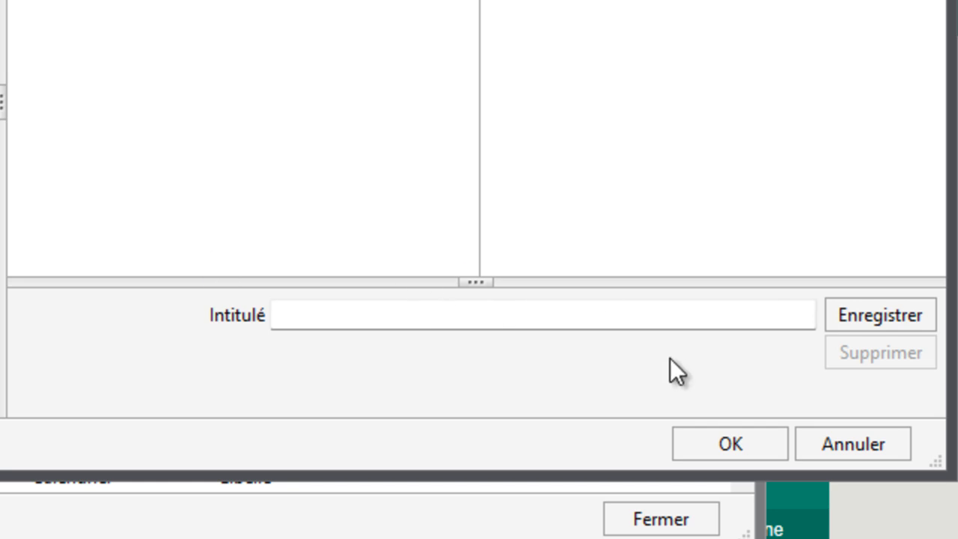
left_click(711, 443)
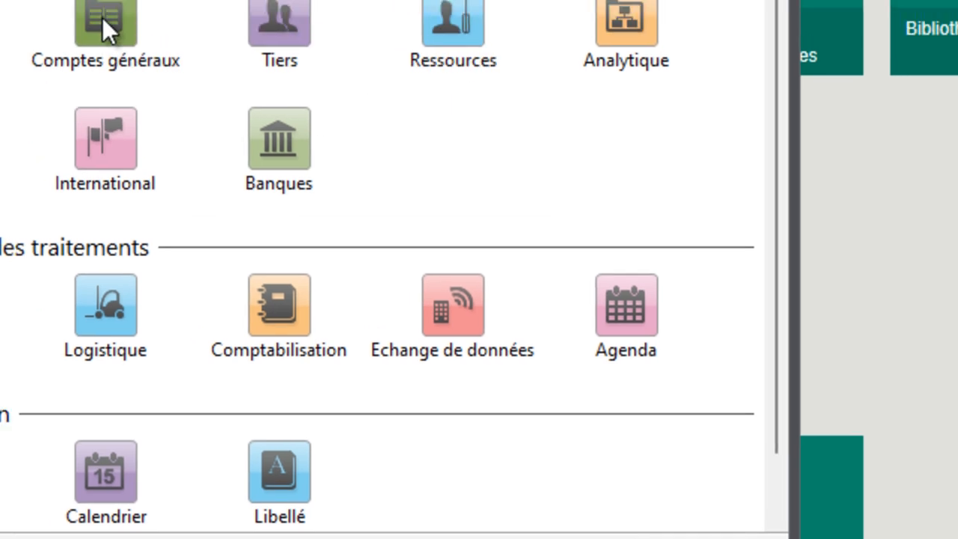
Step: Check the general accounts parameters for the account length setting and close them
left_click(72, 6)
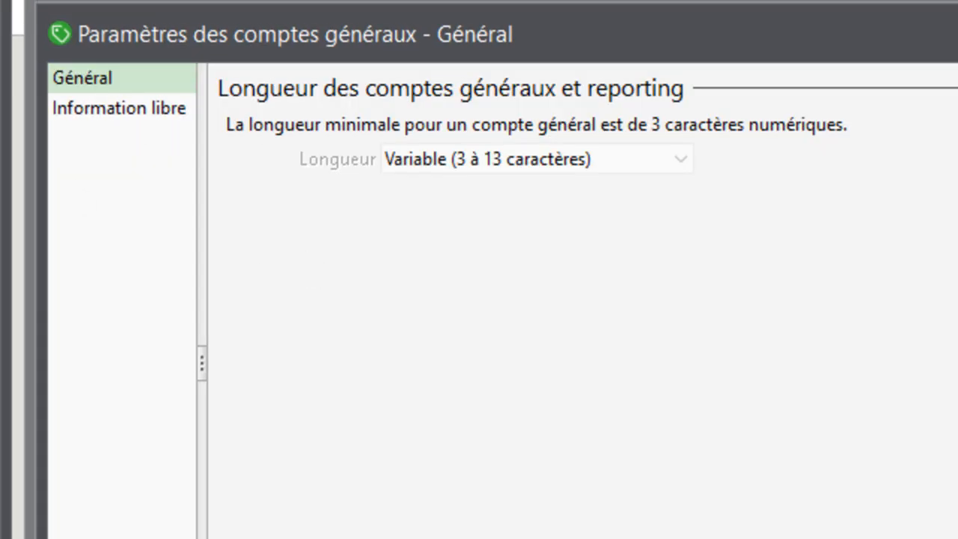
key("Escape")
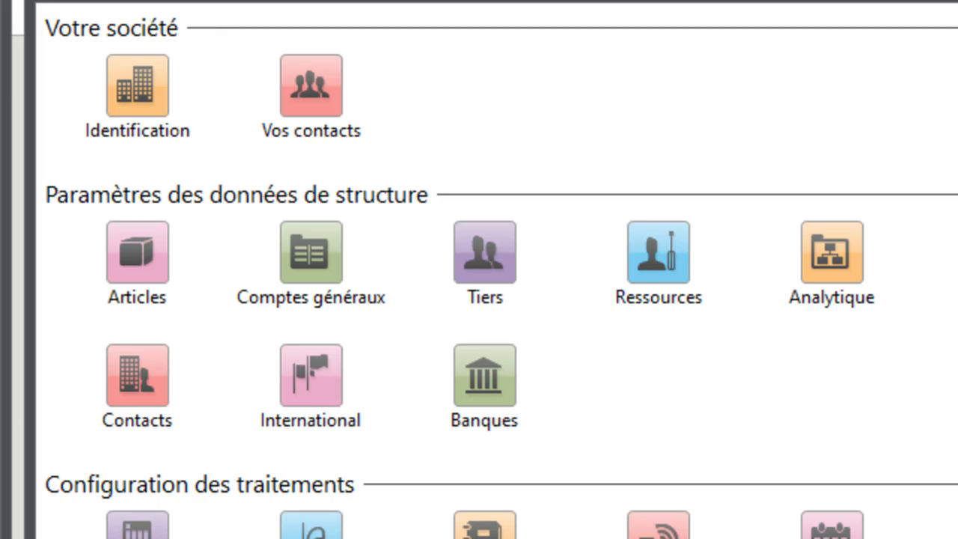
Step: In the third-party (Tiers) parameters, register a new tariff category named "orphelinat" with the default price type HT
left_click(495, 285)
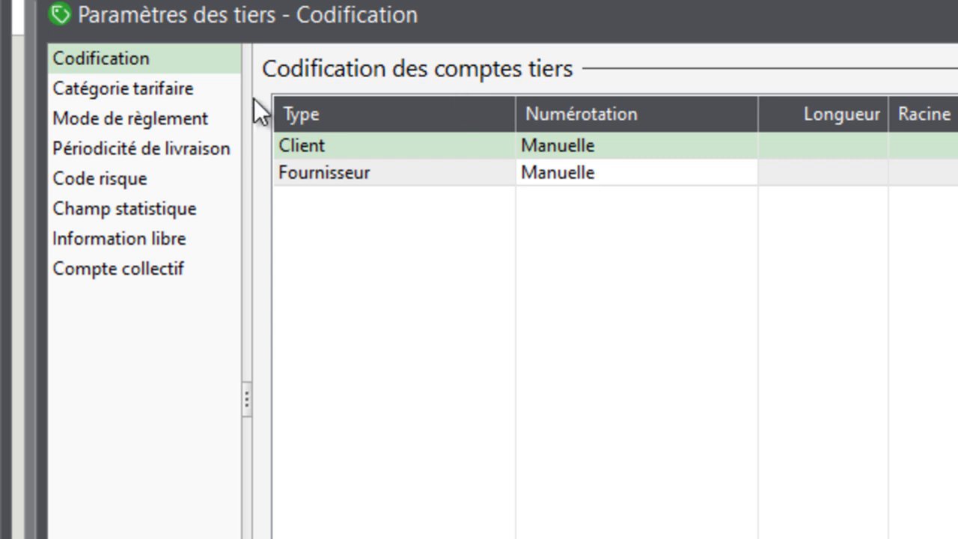
left_click(212, 97)
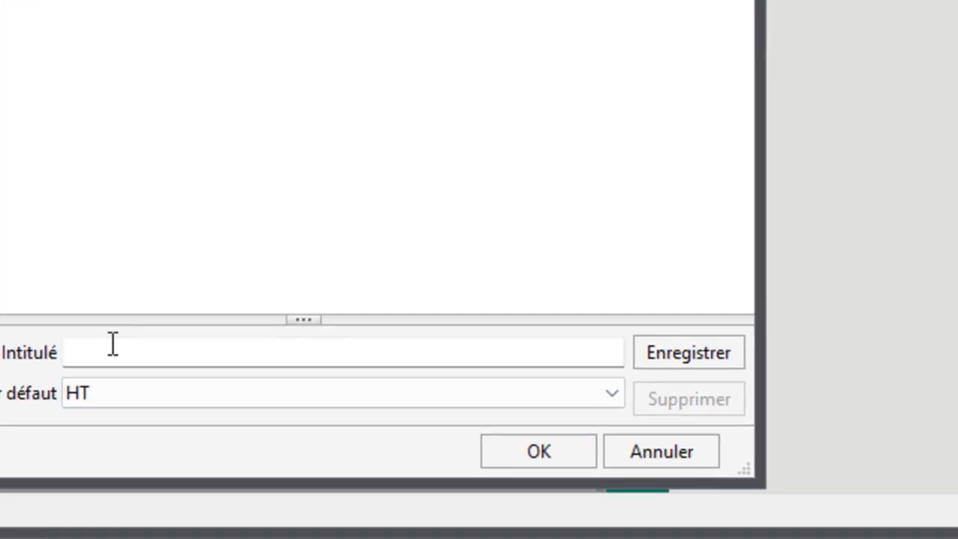
left_click(225, 433)
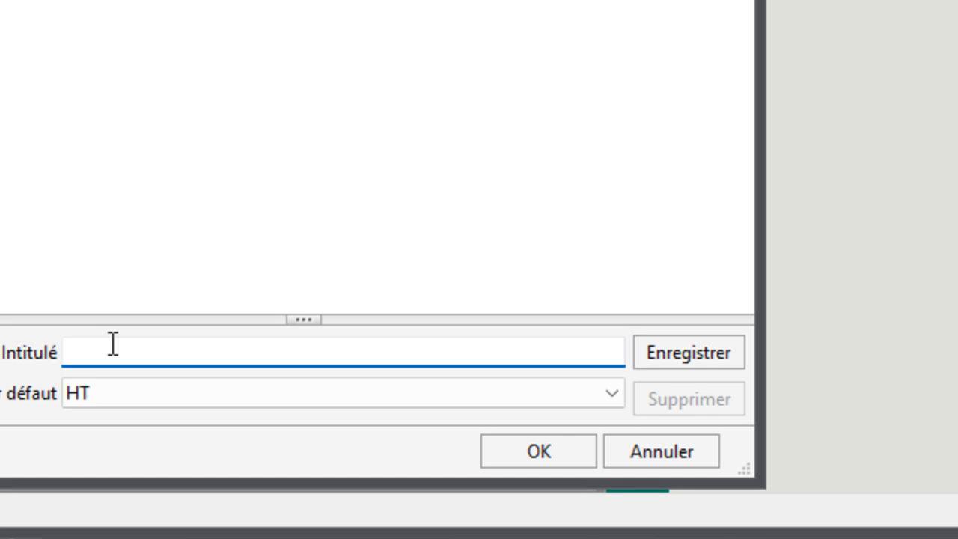
type("orphelinat")
left_click(651, 349)
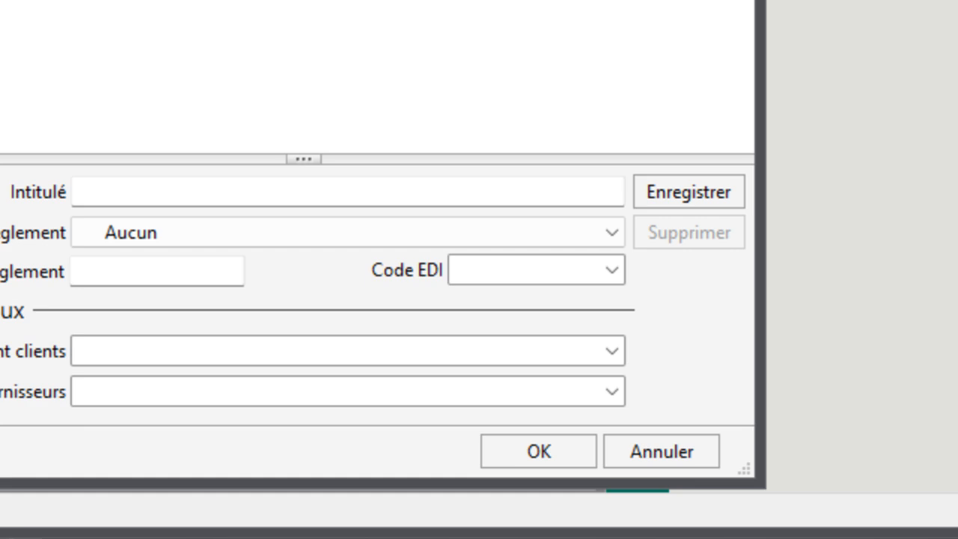
Step: Register a payment method named "mobile money" with type Aucun and payment code "mom", and validate the third-party parameters
left_click(99, 201)
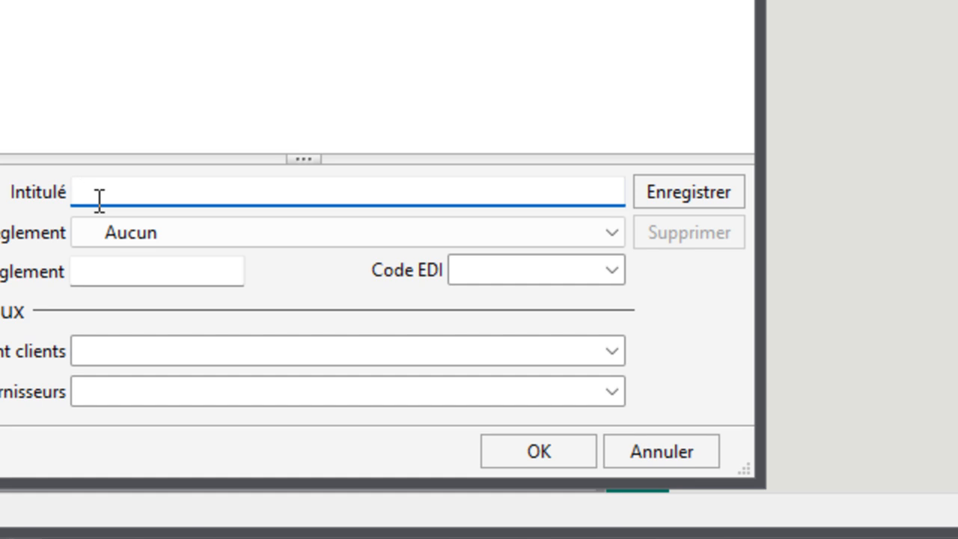
type("mubile money")
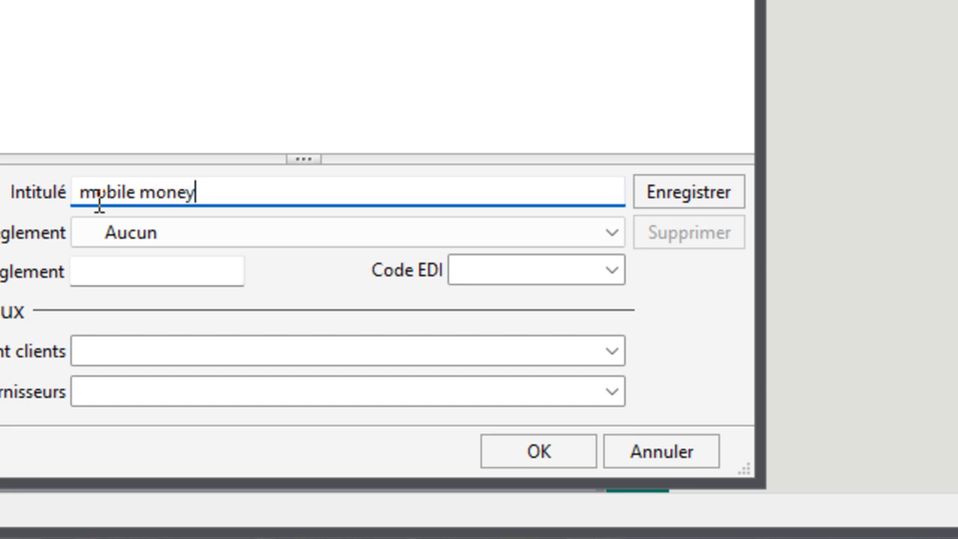
left_click(607, 234)
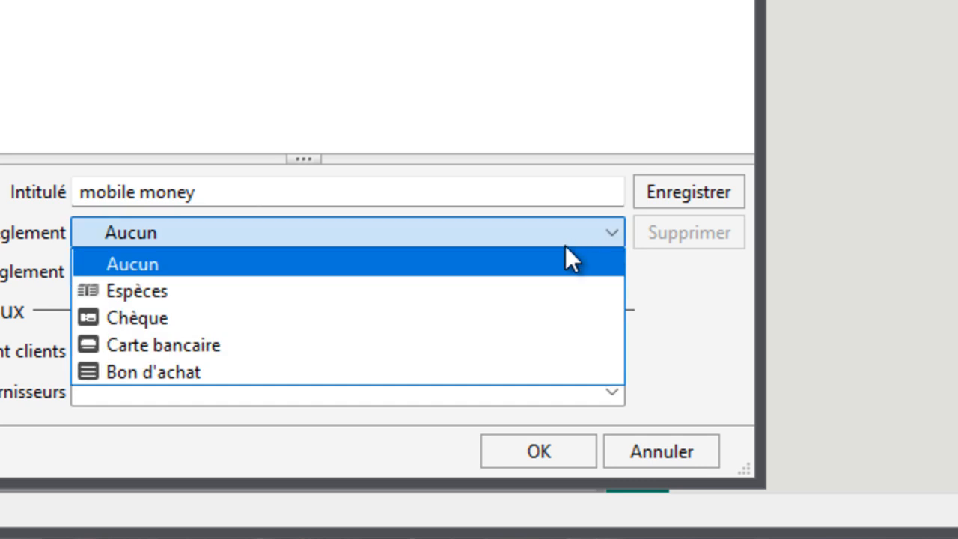
left_click(543, 262)
left_click(213, 277)
type("mom")
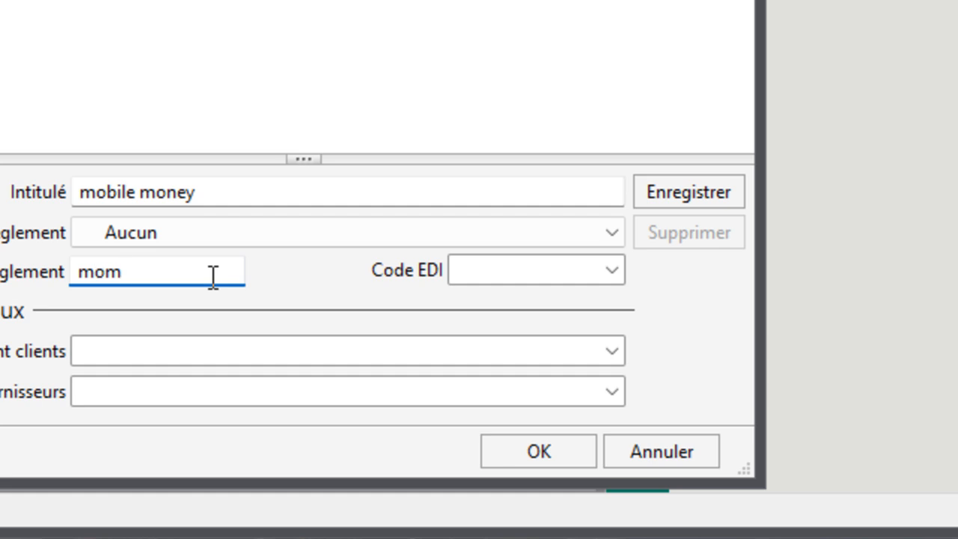
left_click(671, 190)
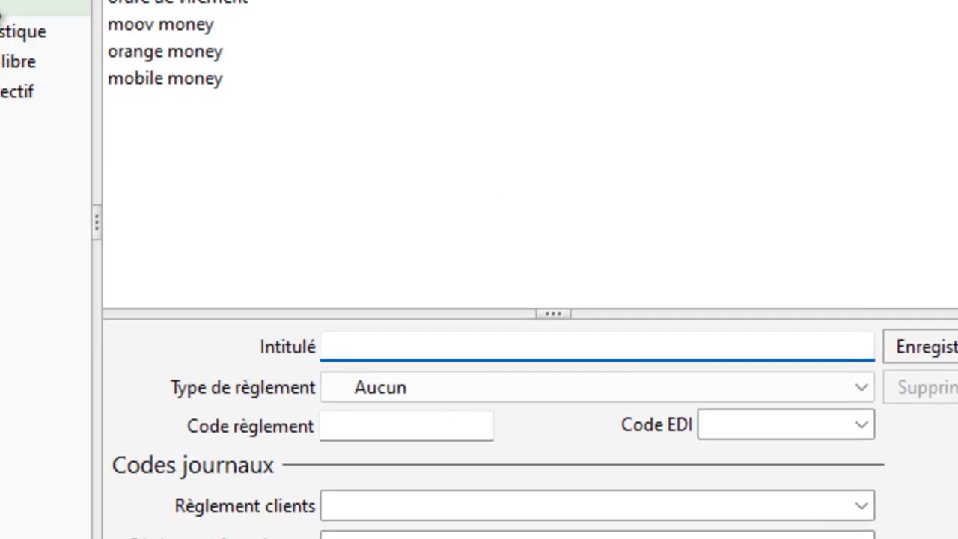
left_click(129, 95)
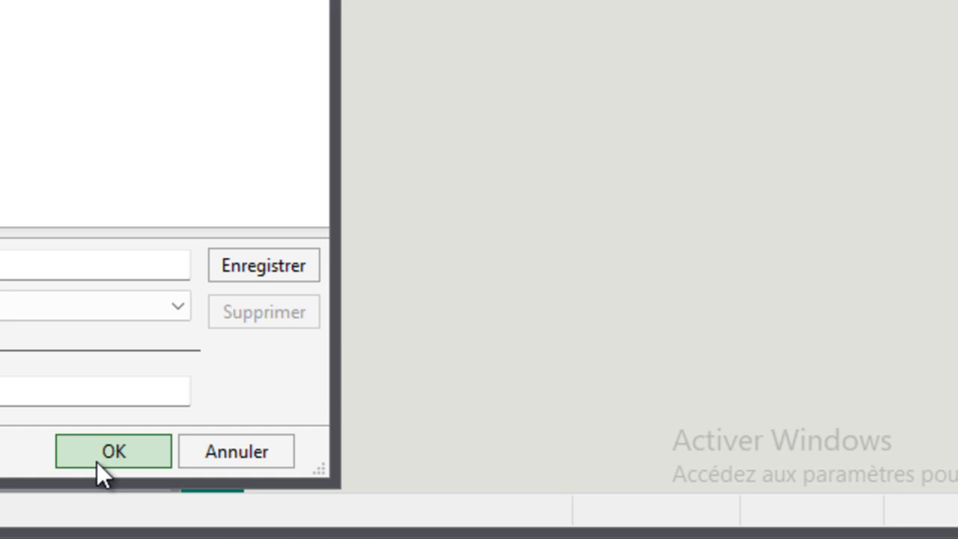
left_click(97, 461)
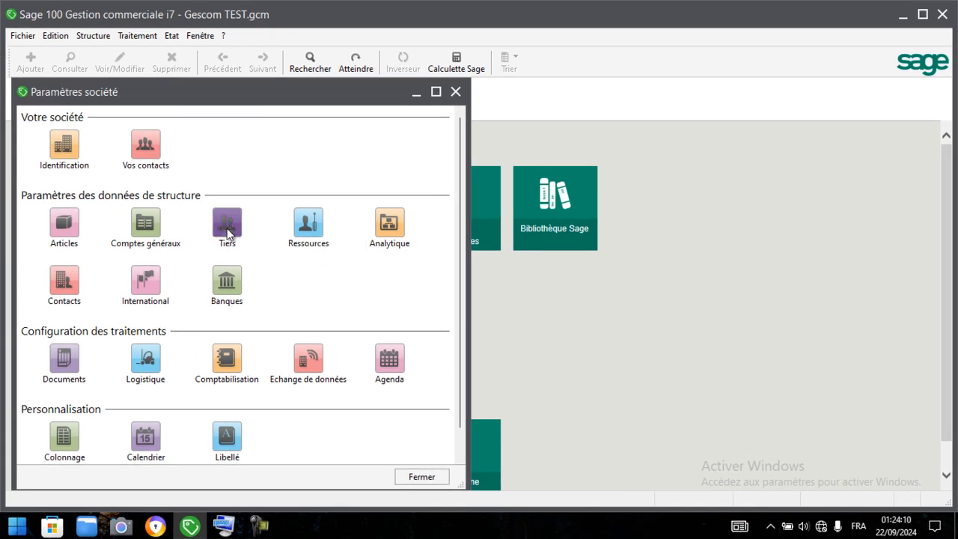
Step: Check the codification of customer and supplier accounts in the third-party parameters and close them
left_click(227, 228)
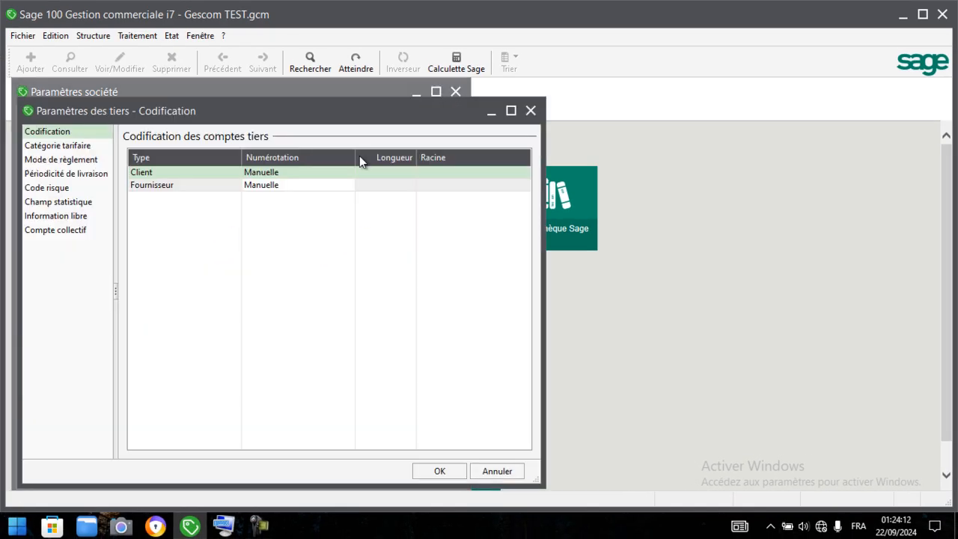
left_click(530, 111)
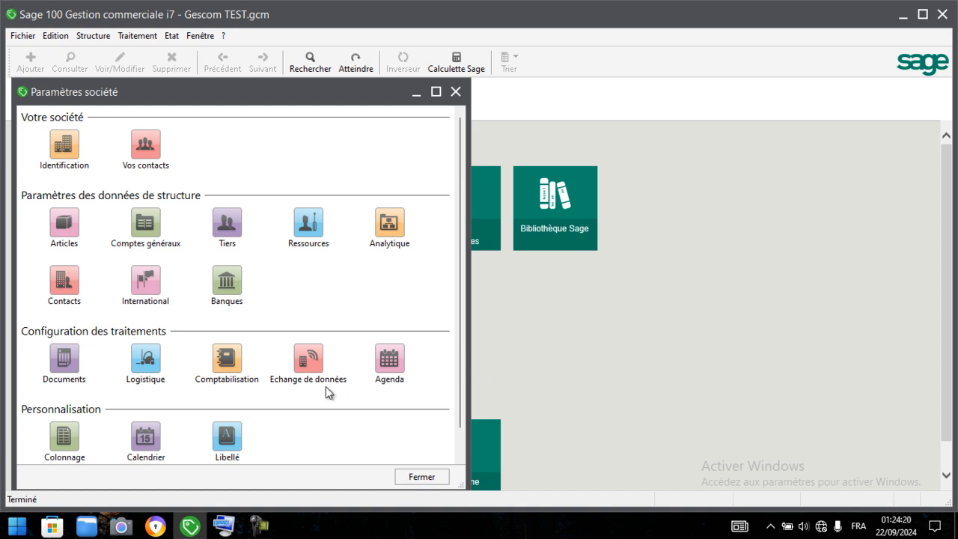
Step: Examine the accounting categories and their available domains in the Comptabilisation parameters, and validate the dialog
left_click(227, 360)
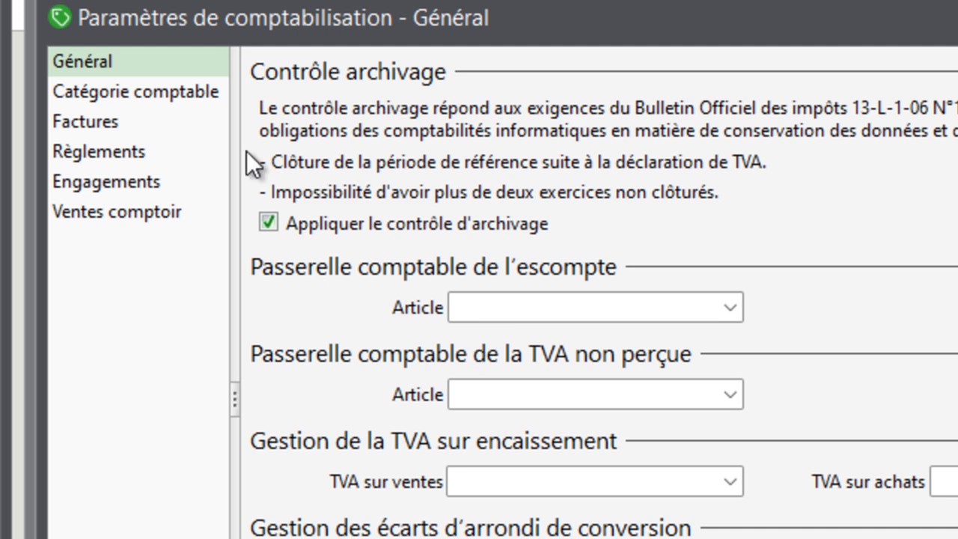
left_click(163, 95)
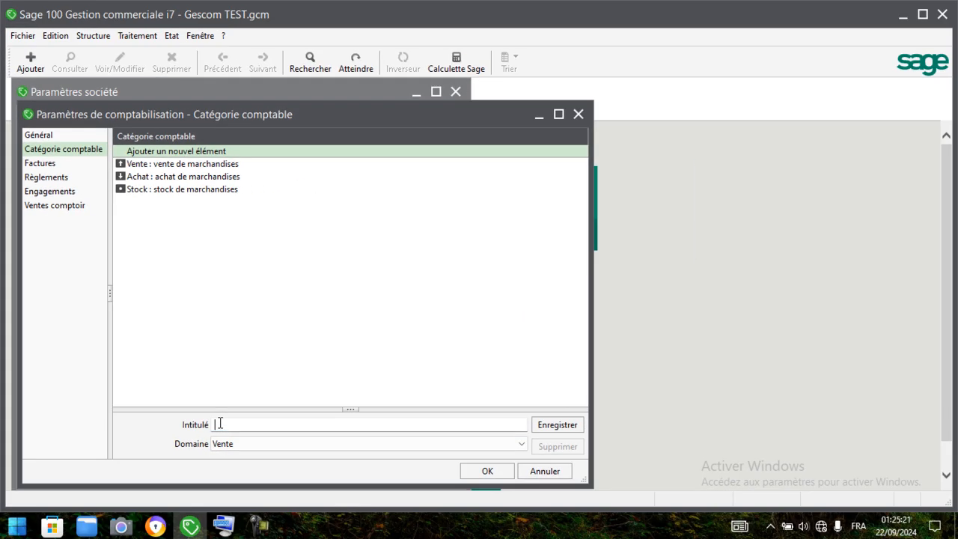
left_click(276, 480)
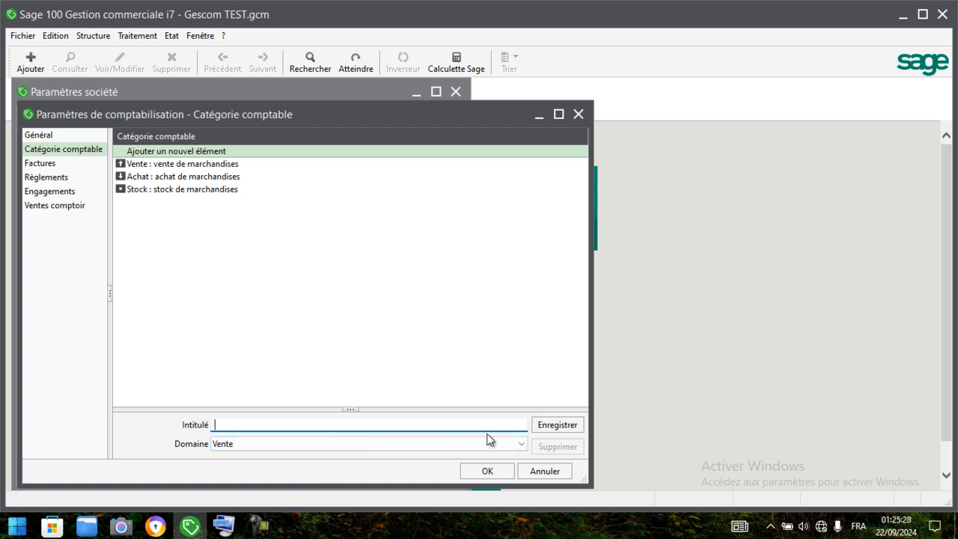
left_click(522, 444)
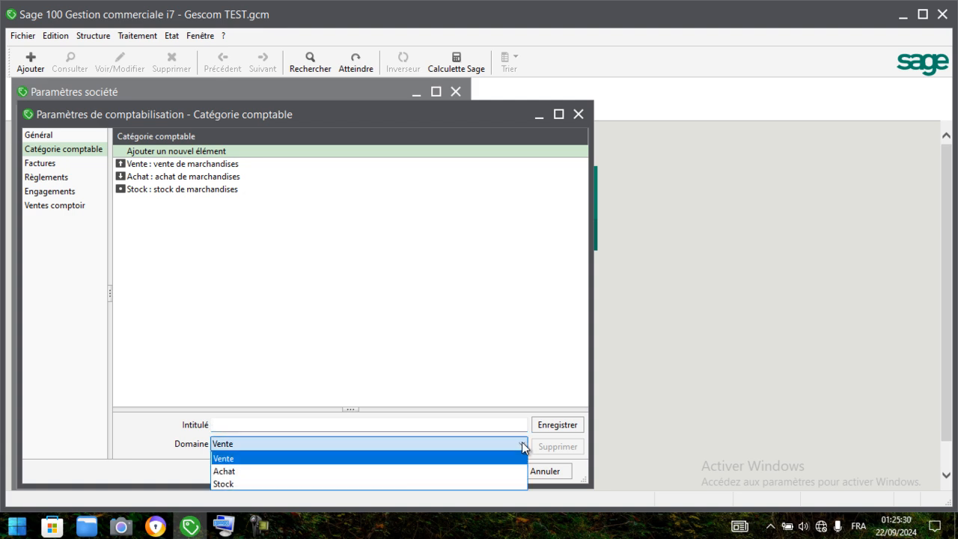
left_click(484, 412)
left_click(487, 469)
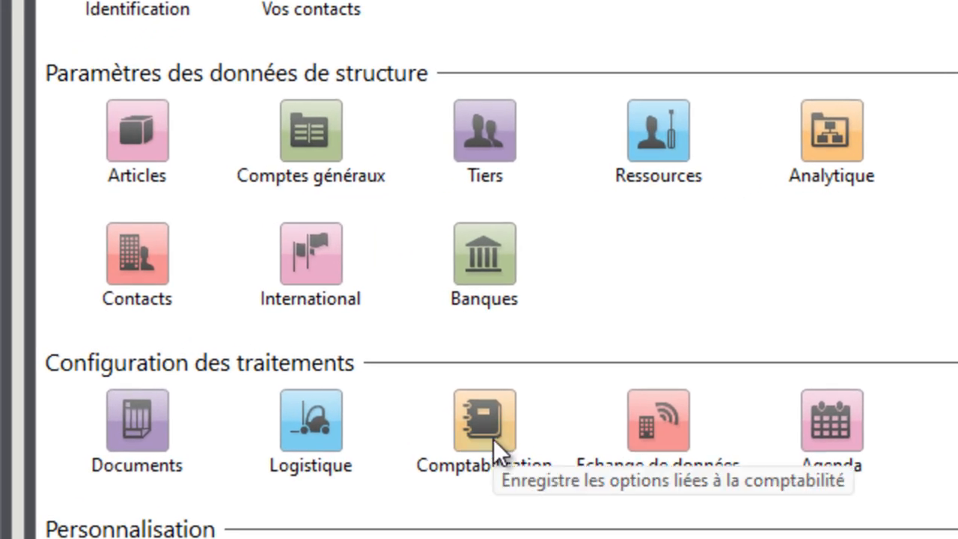
Step: View the counter sales (Ventes comptoir) settings in the Comptabilisation parameters, and close them along with the company parameters
left_click(493, 439)
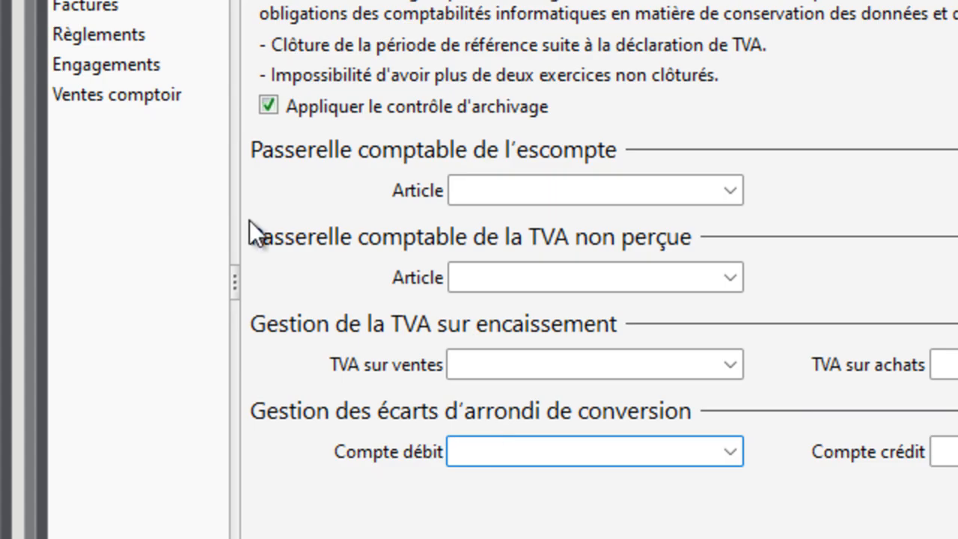
left_click(134, 97)
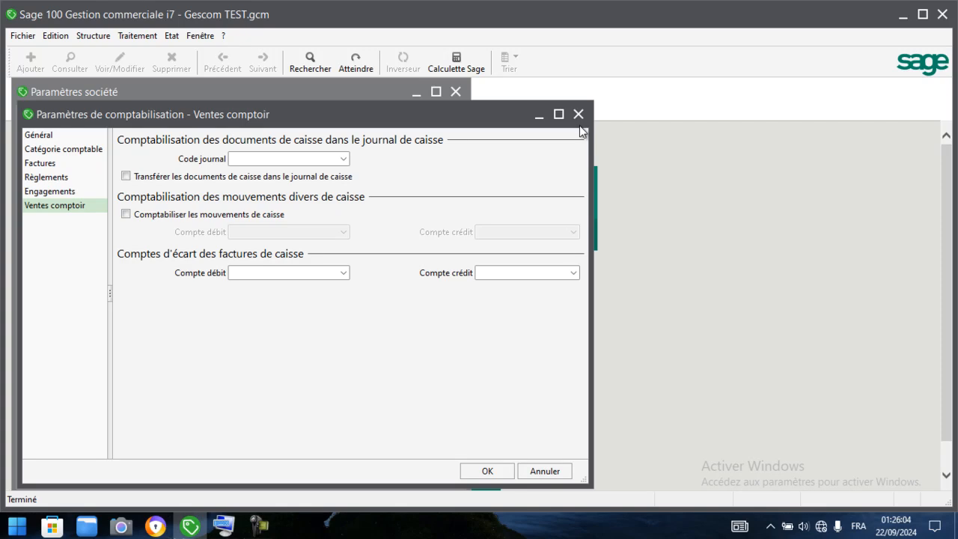
left_click(578, 114)
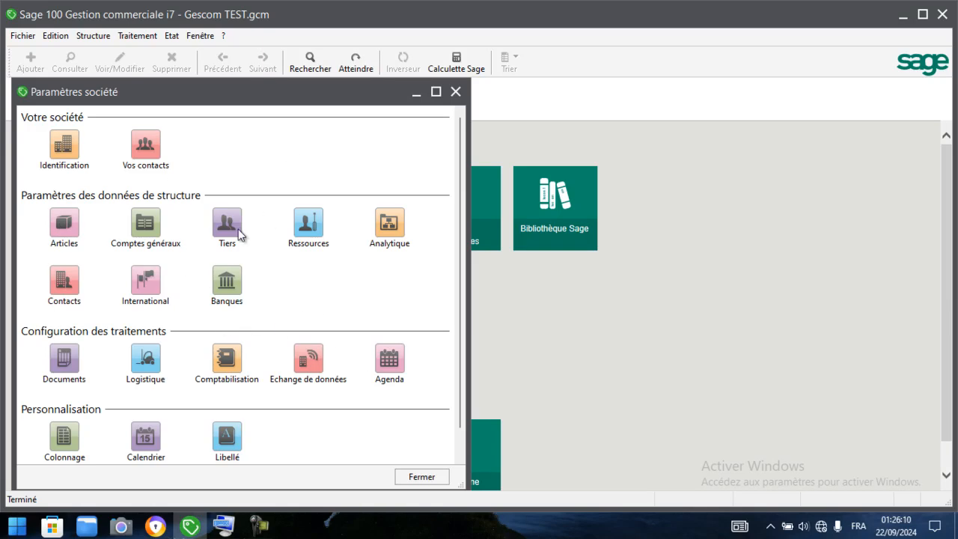
left_click(455, 92)
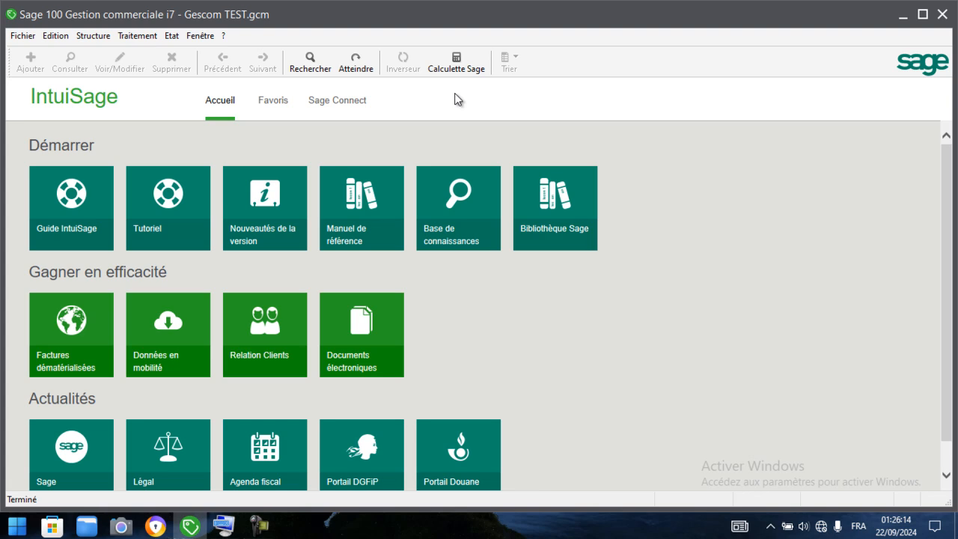
key("alt+Tab")
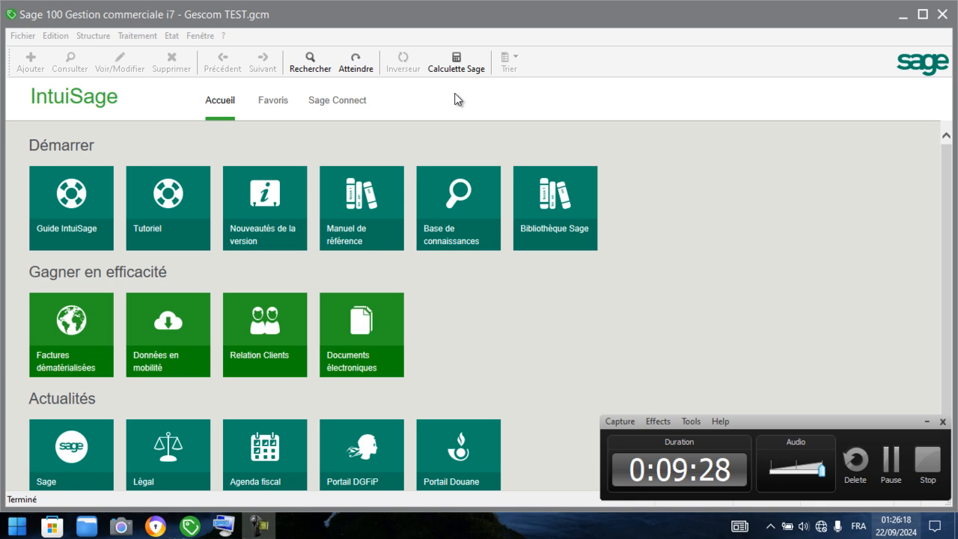